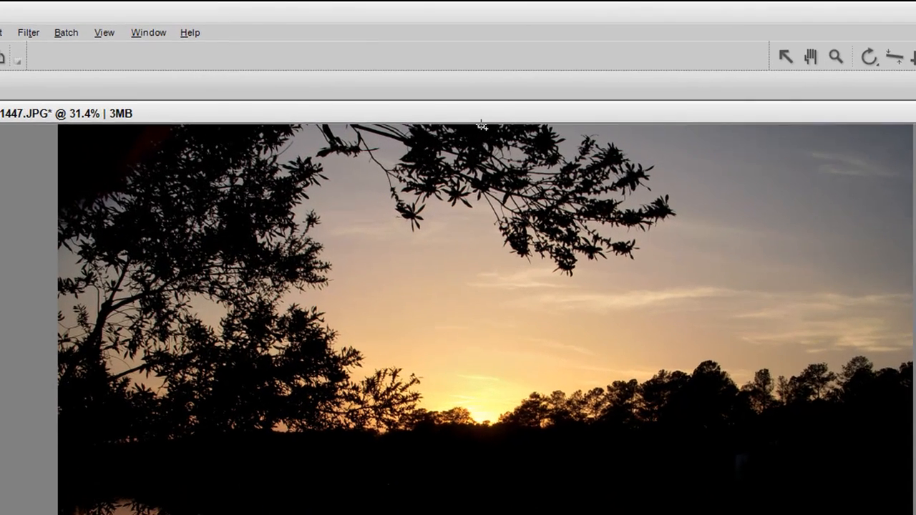
Step: Draw a linear gradient selection over the sky, from the photo's upper edge straight down to the sun at the horizon
{"action": "left_click_drag", "start_coordinate": [381, 82], "coordinate": [381, 105]}
{"action": "left_click_drag", "start_coordinate": [483, 161], "coordinate": [484, 408]}
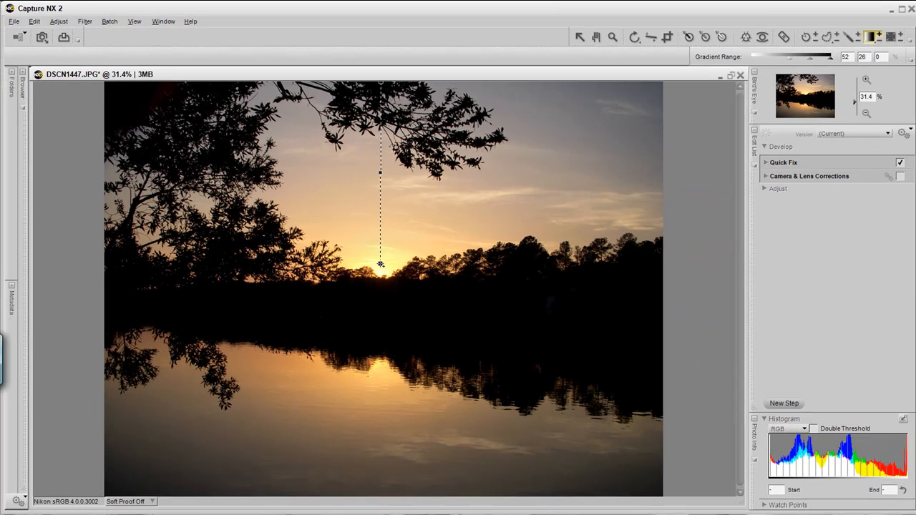
{"action": "left_click_drag", "start_coordinate": [380, 264], "coordinate": [380, 264]}
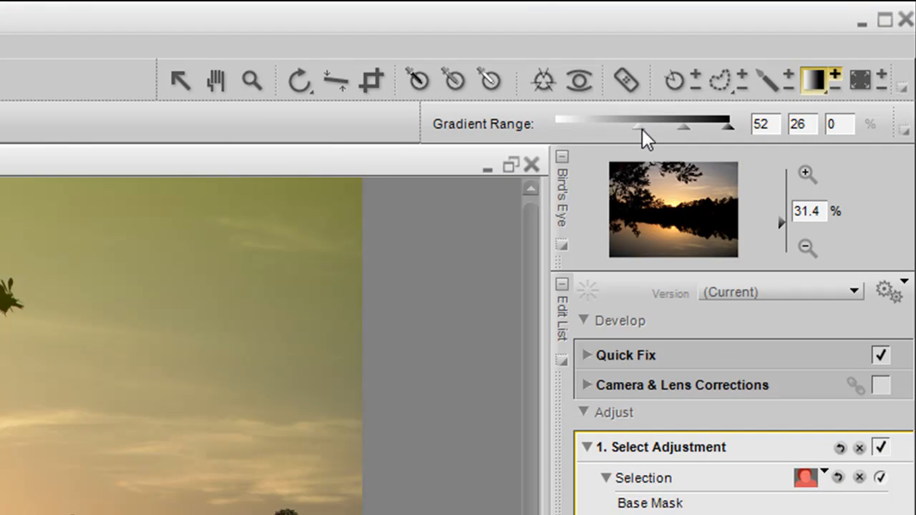
Step: Set the sky gradient's range values to 100, 56 and 44
{"action": "left_click_drag", "start_coordinate": [639, 127], "coordinate": [557, 141]}
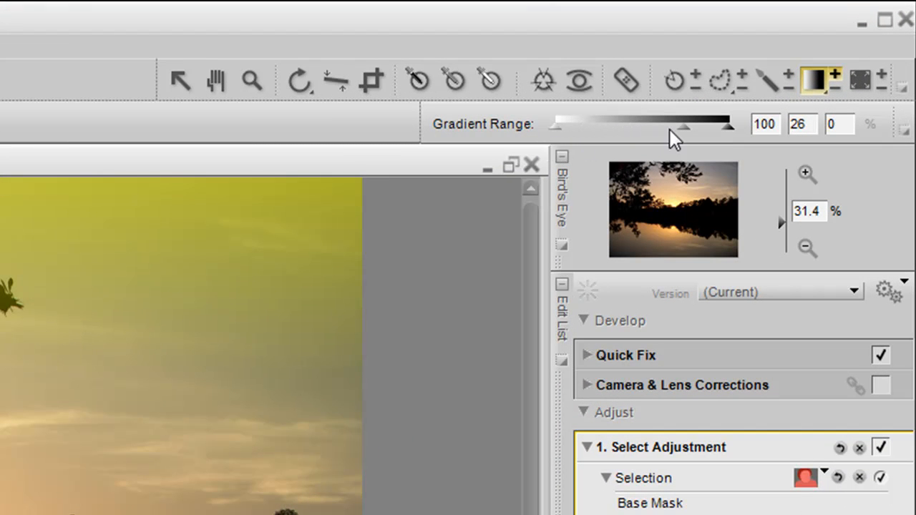
{"action": "left_click_drag", "start_coordinate": [684, 127], "coordinate": [632, 129]}
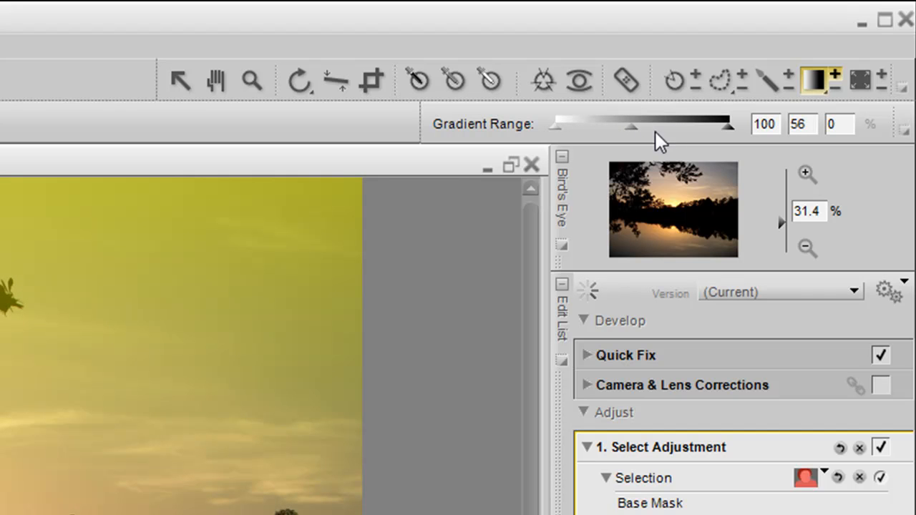
{"action": "left_click_drag", "start_coordinate": [727, 130], "coordinate": [657, 133]}
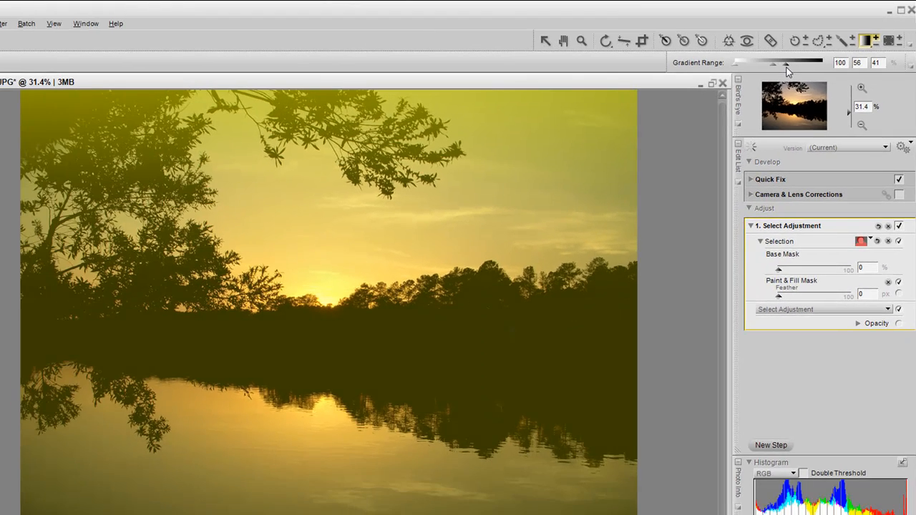
{"action": "left_click_drag", "start_coordinate": [786, 68], "coordinate": [783, 68]}
Step: Adjust the sky gradient's range, keeping the first value at 100 and setting the middle one to 81 and the last to 8
{"action": "left_click_drag", "start_coordinate": [783, 68], "coordinate": [783, 68]}
{"action": "double_click", "coordinate": [782, 65]}
{"action": "mouse_move", "coordinate": [773, 66]}
{"action": "left_mouse_down"}
{"action": "mouse_move", "coordinate": [806, 70]}
{"action": "mouse_move", "coordinate": [744, 70]}
{"action": "mouse_move", "coordinate": [771, 67]}
{"action": "left_mouse_up"}
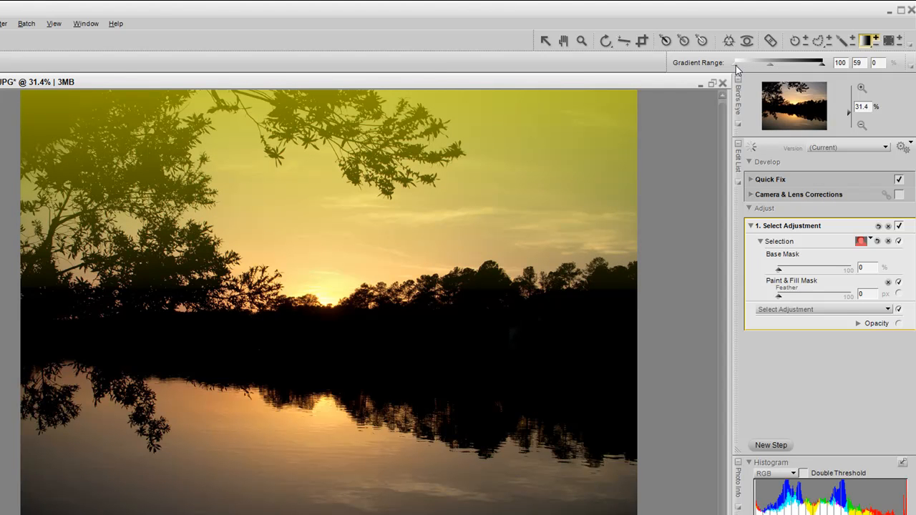
{"action": "mouse_move", "coordinate": [736, 66]}
{"action": "left_mouse_down"}
{"action": "mouse_move", "coordinate": [762, 61]}
{"action": "mouse_move", "coordinate": [727, 67]}
{"action": "left_mouse_up"}
{"action": "left_click_drag", "start_coordinate": [822, 64], "coordinate": [815, 64]}
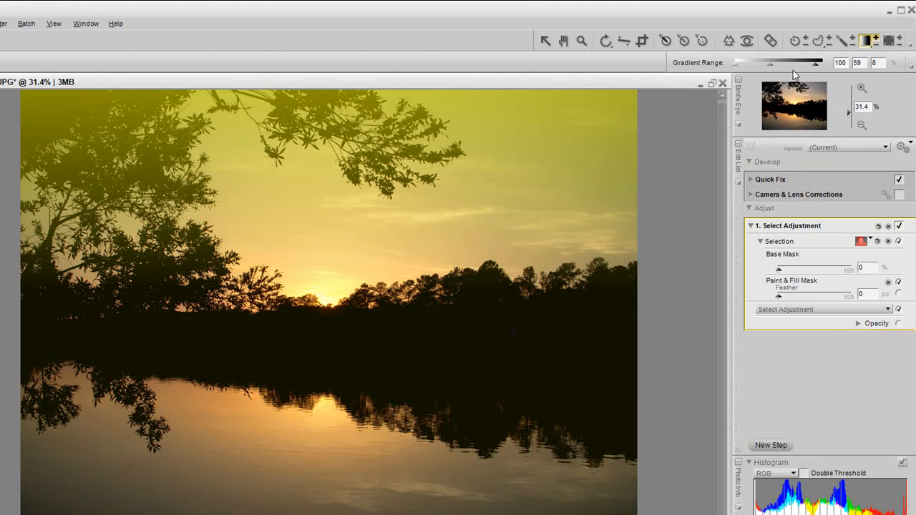
{"action": "left_click_drag", "start_coordinate": [773, 66], "coordinate": [751, 72]}
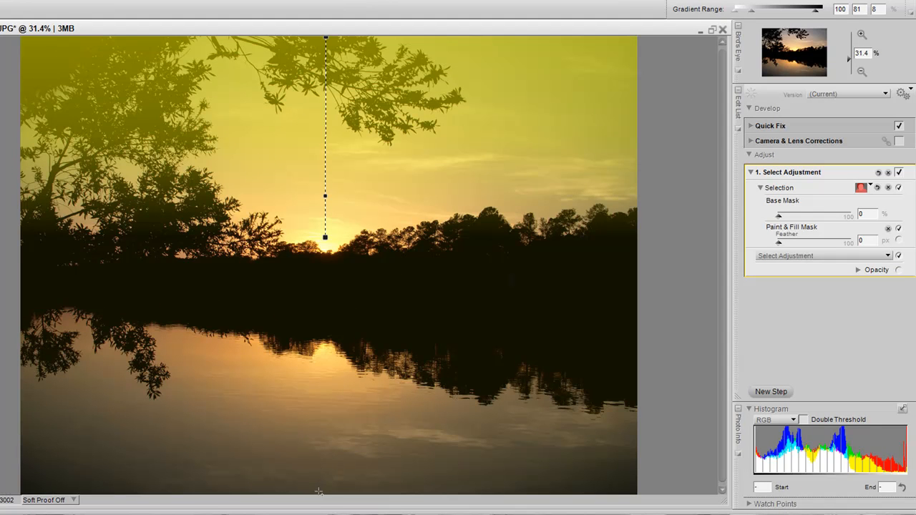
Step: Add a second linear gradient from the photo's lower edge up to the dark shoreline, with a range of 48, 33 and 8
{"action": "left_click_drag", "start_coordinate": [319, 492], "coordinate": [324, 291]}
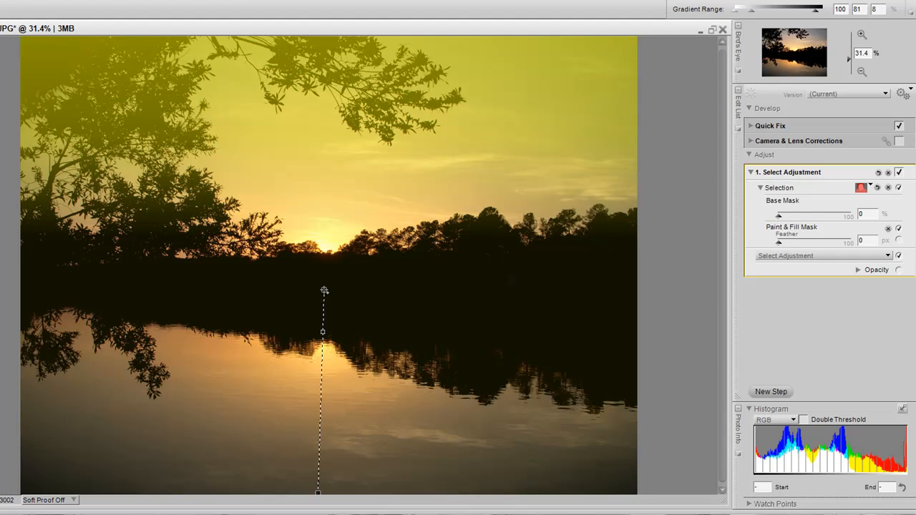
{"action": "left_click_drag", "start_coordinate": [324, 291], "coordinate": [324, 291]}
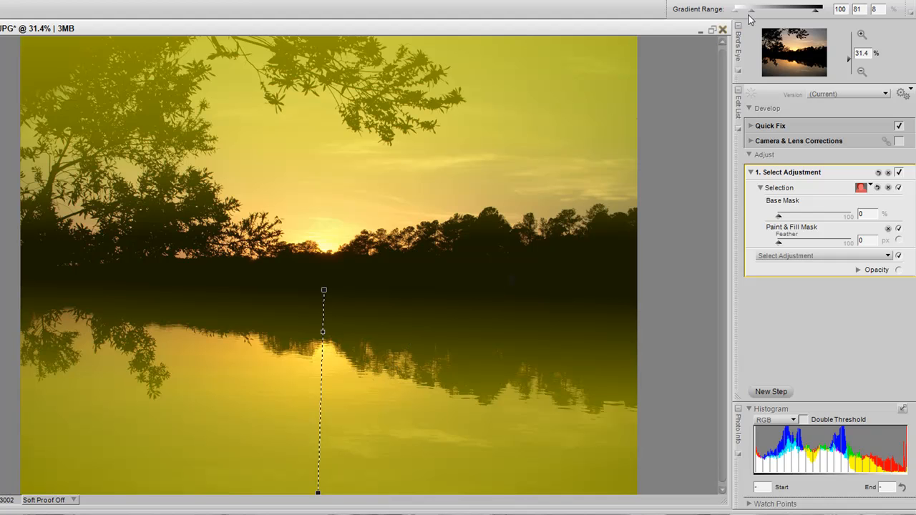
{"action": "left_click_drag", "start_coordinate": [751, 11], "coordinate": [793, 15]}
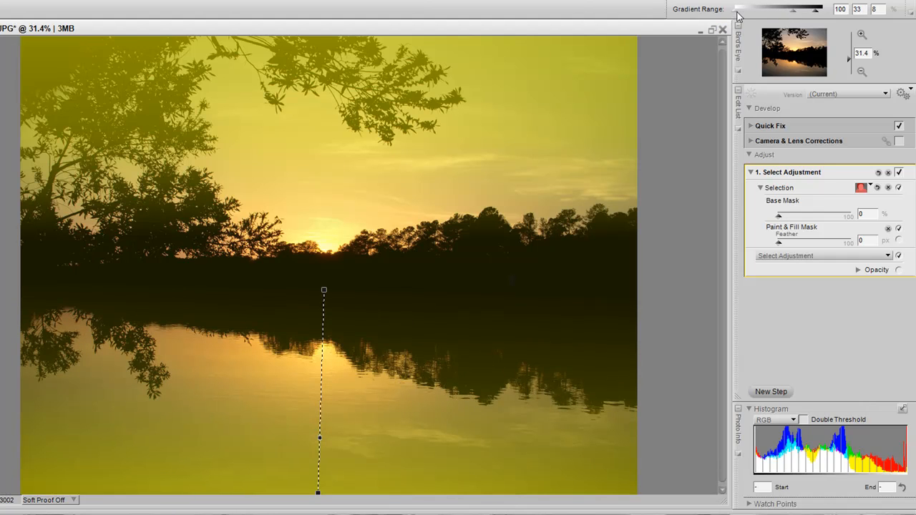
{"action": "left_click_drag", "start_coordinate": [737, 13], "coordinate": [779, 14]}
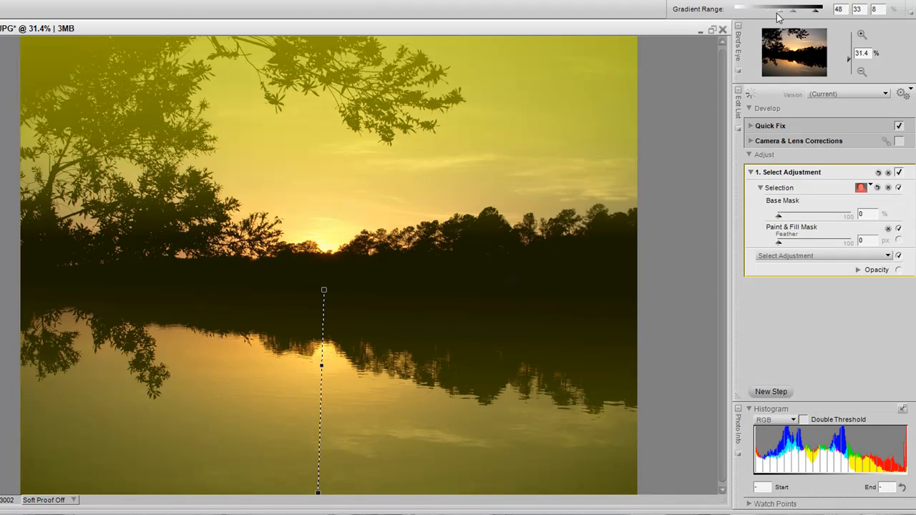
Step: Collapse the selection settings and apply a Levels & Curves adjustment to the gradient selection
{"action": "left_click", "coordinate": [760, 188]}
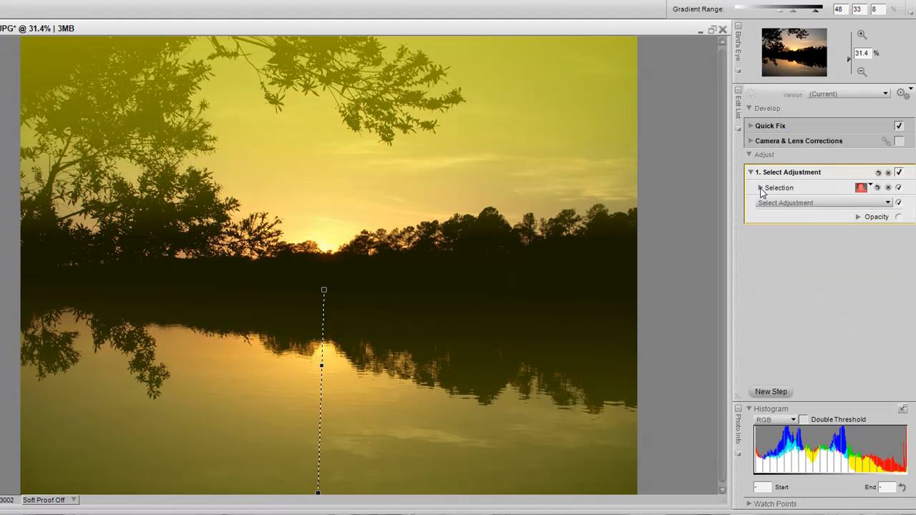
{"action": "left_click", "coordinate": [821, 203]}
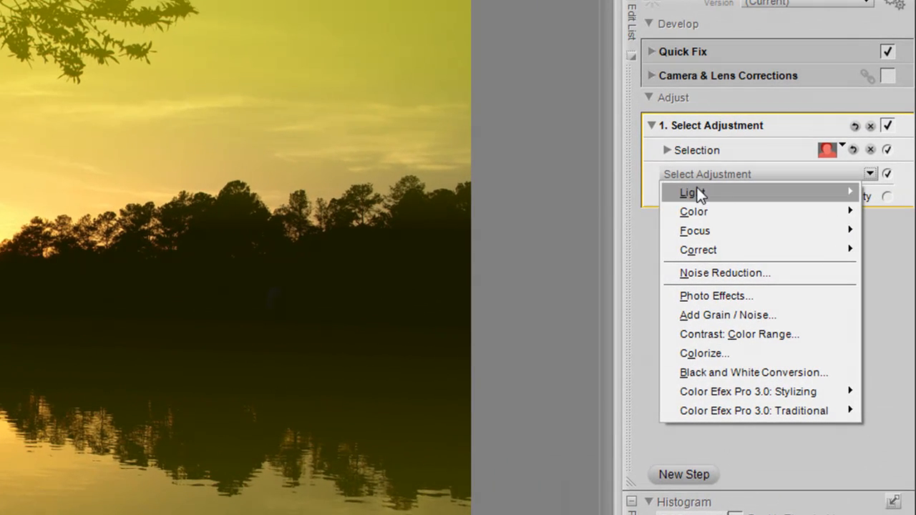
{"action": "mouse_move", "coordinate": [697, 195]}
{"action": "left_click", "coordinate": [591, 192]}
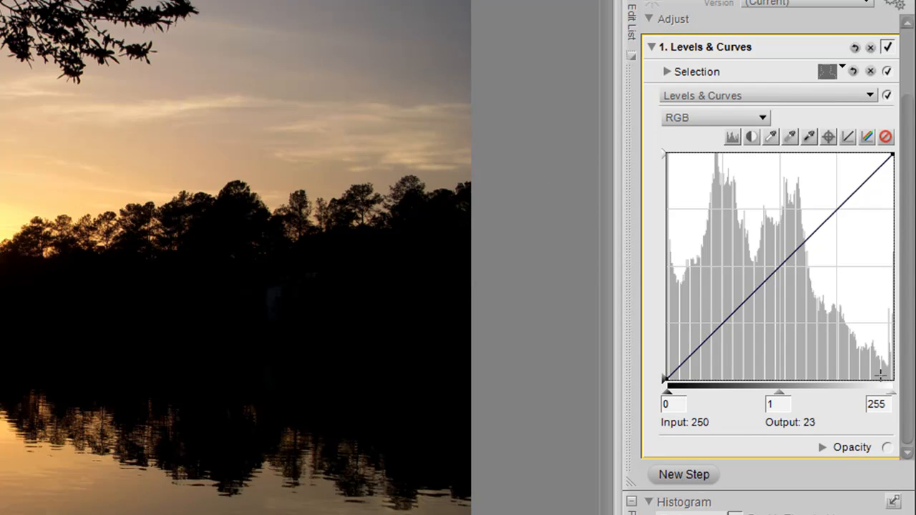
Step: Expand the Levels & Curves opacity settings and set the blending mode to Multiply
{"action": "left_click", "coordinate": [825, 449]}
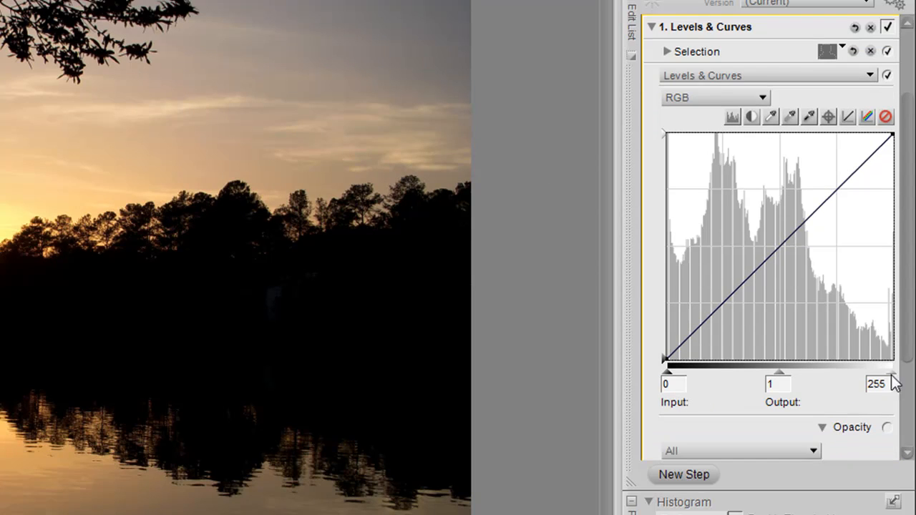
{"action": "left_click", "coordinate": [787, 347]}
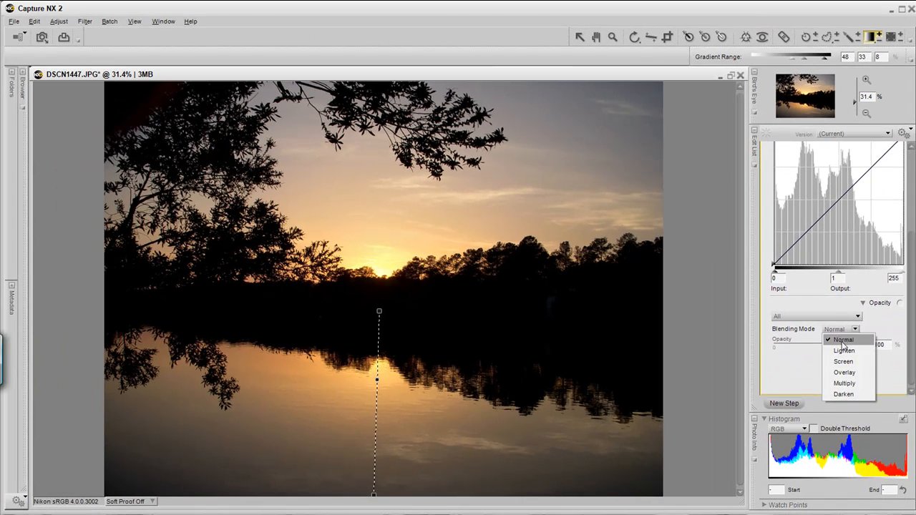
{"action": "left_click", "coordinate": [829, 398]}
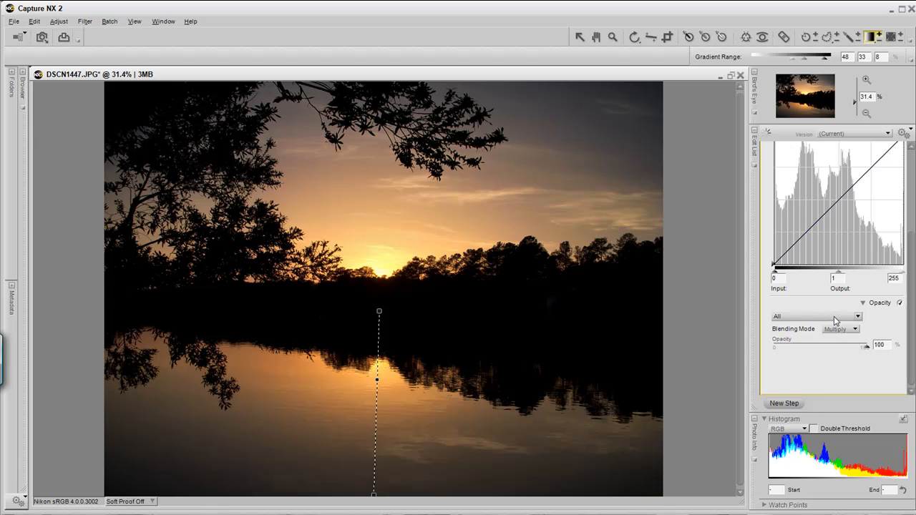
Step: Split the opacity into RGB channels, set the blue channel's opacity to 0%, and set the Levels & Curves mid-tones to 0.53
{"action": "left_click", "coordinate": [834, 317]}
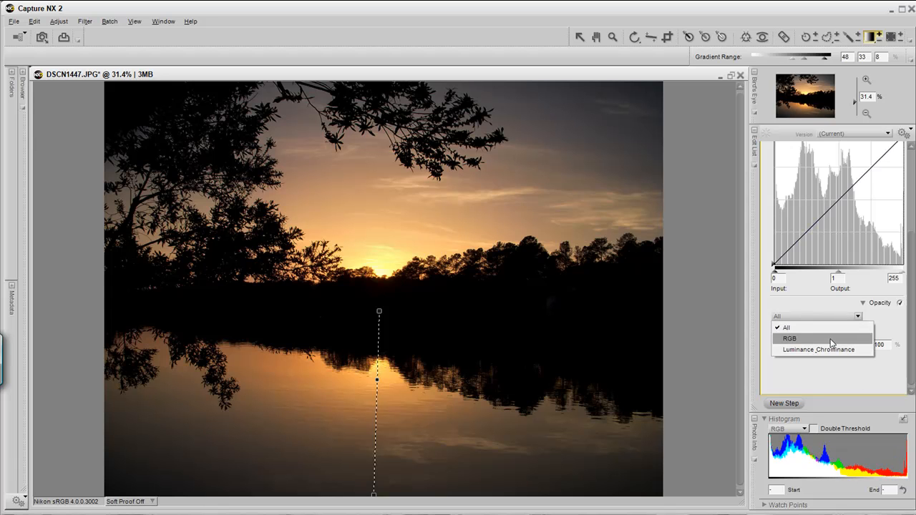
{"action": "left_click", "coordinate": [832, 340]}
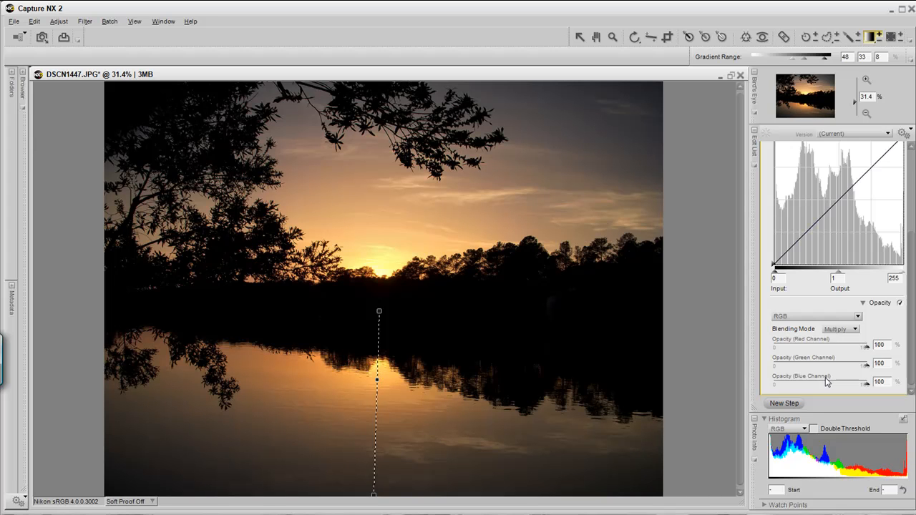
{"action": "left_click_drag", "start_coordinate": [867, 387], "coordinate": [770, 392]}
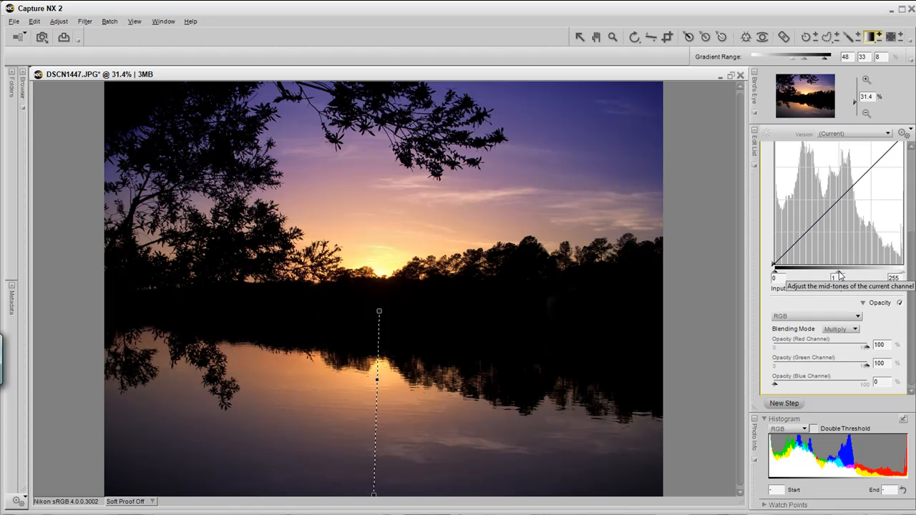
{"action": "left_click_drag", "start_coordinate": [839, 275], "coordinate": [864, 278]}
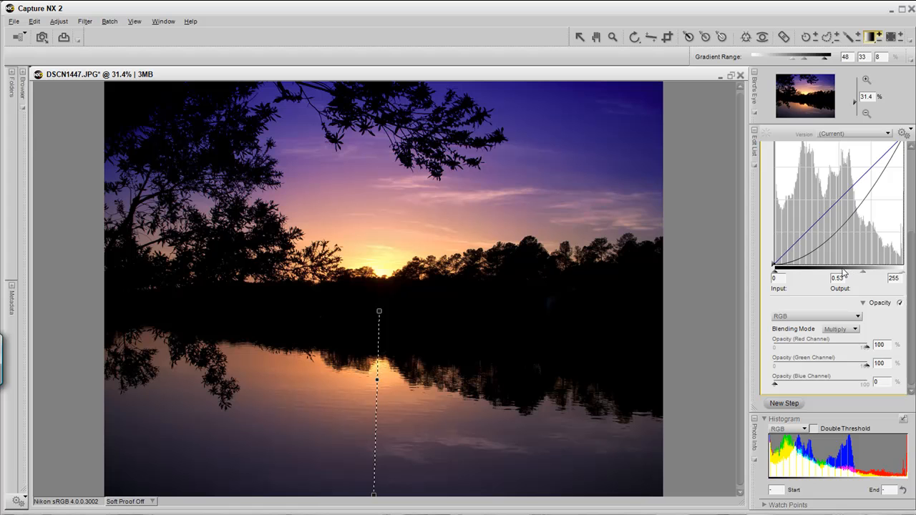
Step: Collapse the Levels & Curves step, copy its adjustments, and paste them as a second step in the edit list
{"action": "scroll", "coordinate": [908, 232], "scroll_direction": "up", "scroll_amount": 2}
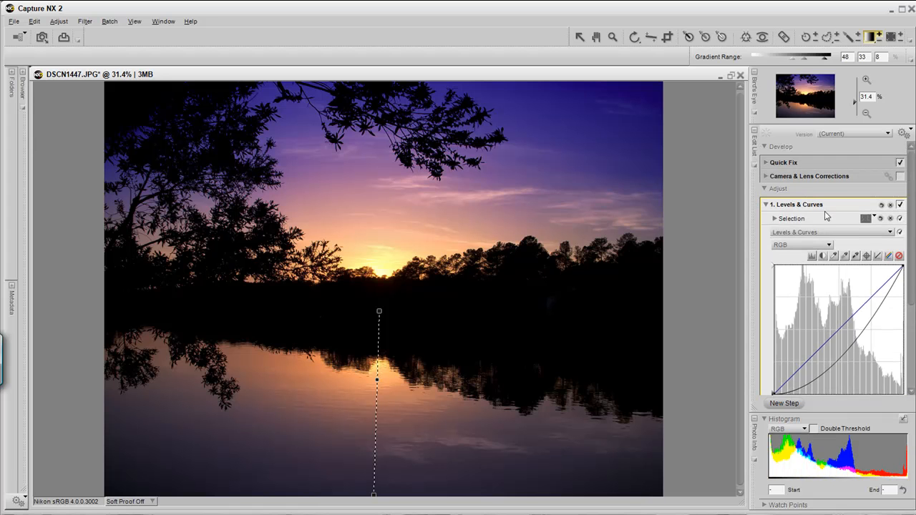
{"action": "left_click", "coordinate": [765, 205]}
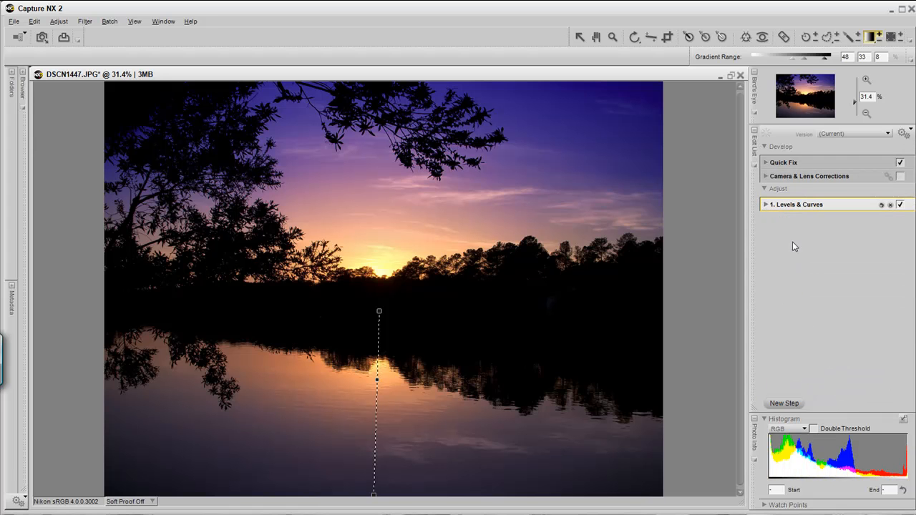
{"action": "right_click", "coordinate": [832, 208]}
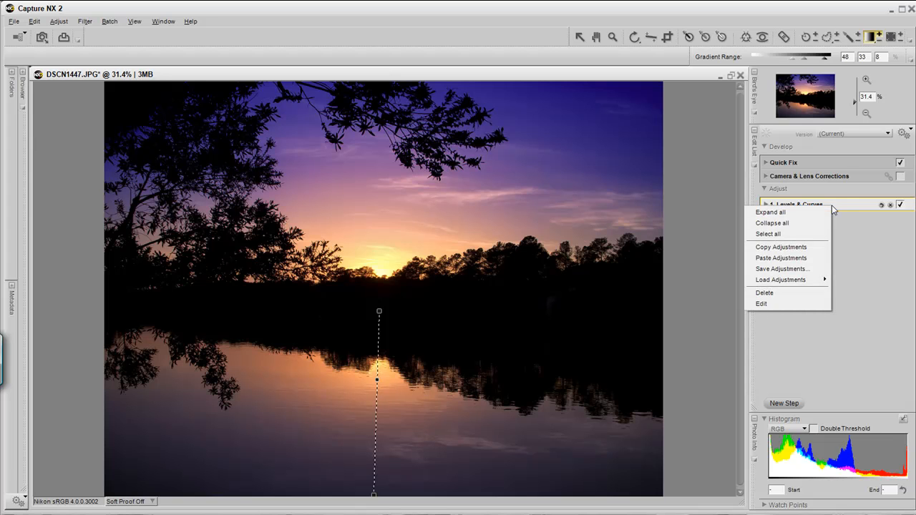
{"action": "left_click", "coordinate": [801, 248]}
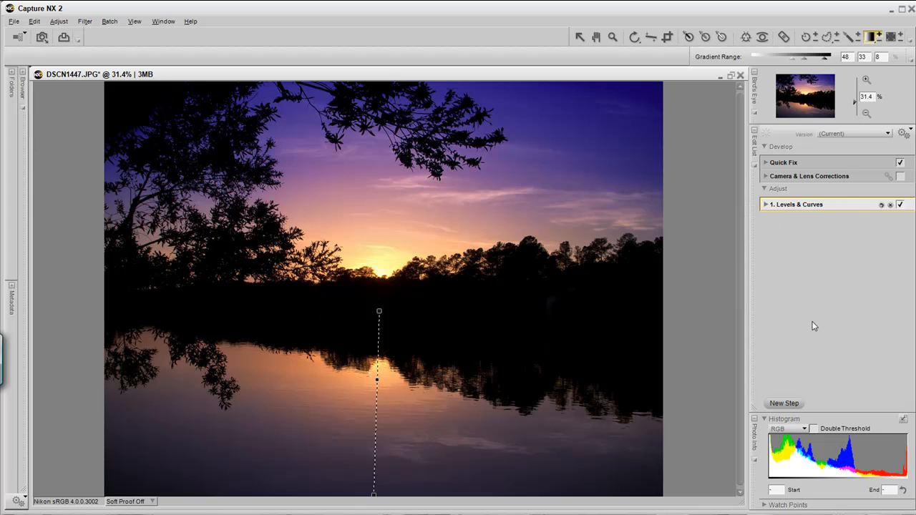
{"action": "left_click", "coordinate": [828, 275]}
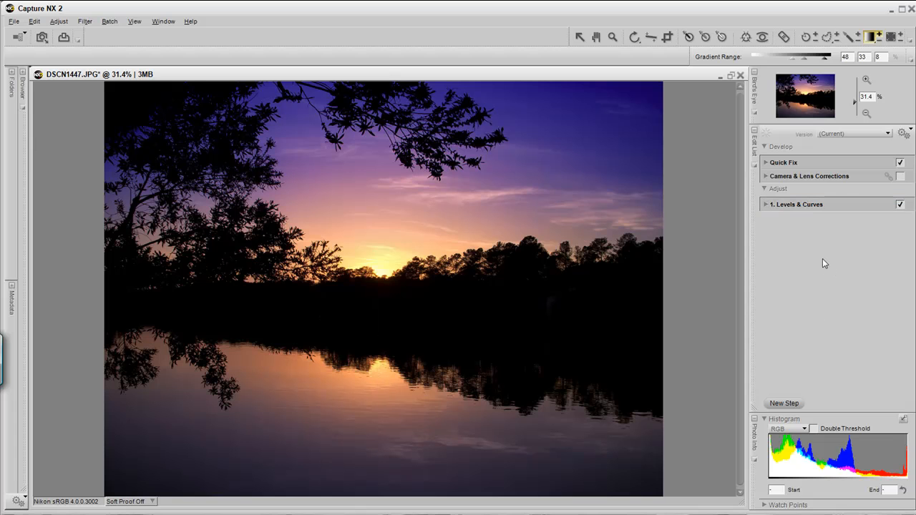
{"action": "right_click", "coordinate": [822, 259]}
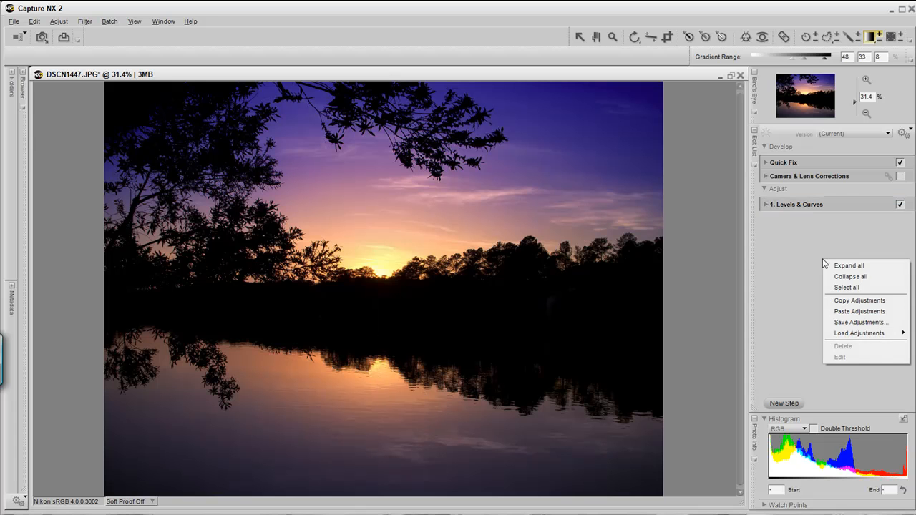
{"action": "left_click", "coordinate": [834, 312]}
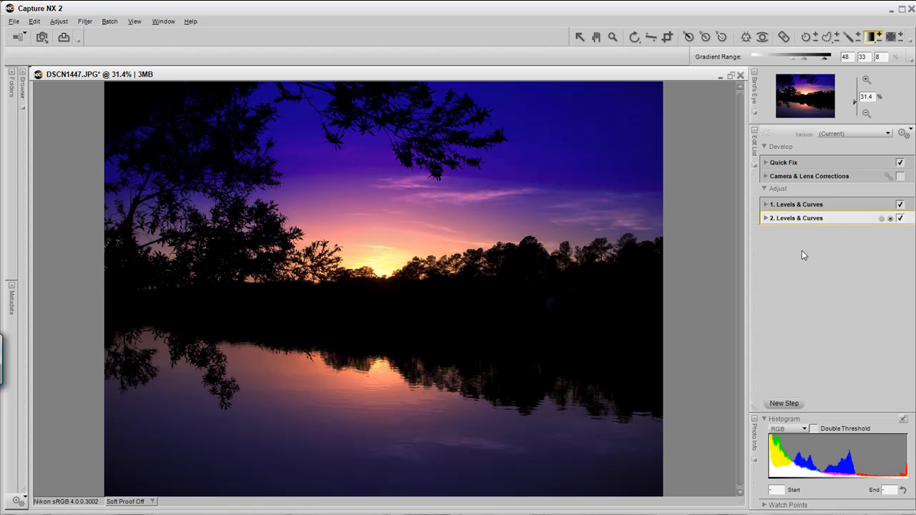
Step: Change the second Levels & Curves step's adjustment type to Colorize
{"action": "left_click", "coordinate": [766, 218]}
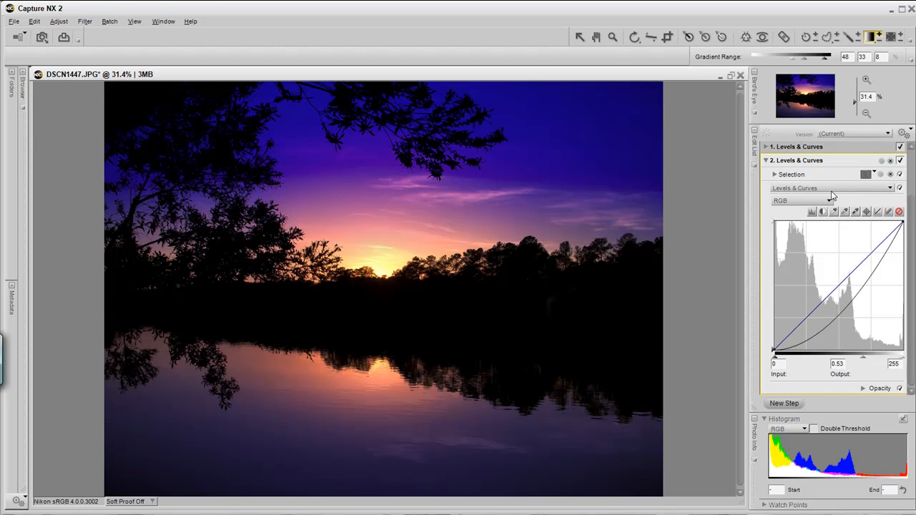
{"action": "left_click", "coordinate": [832, 188]}
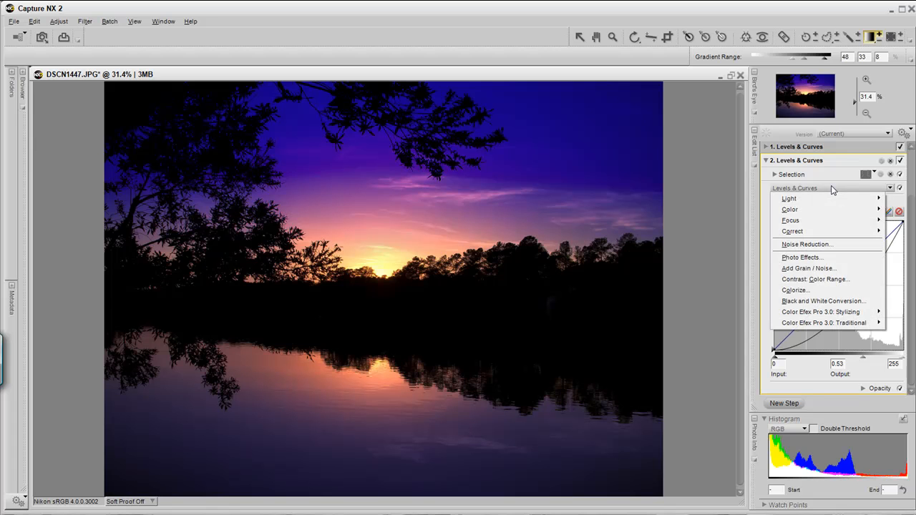
{"action": "left_click", "coordinate": [820, 289]}
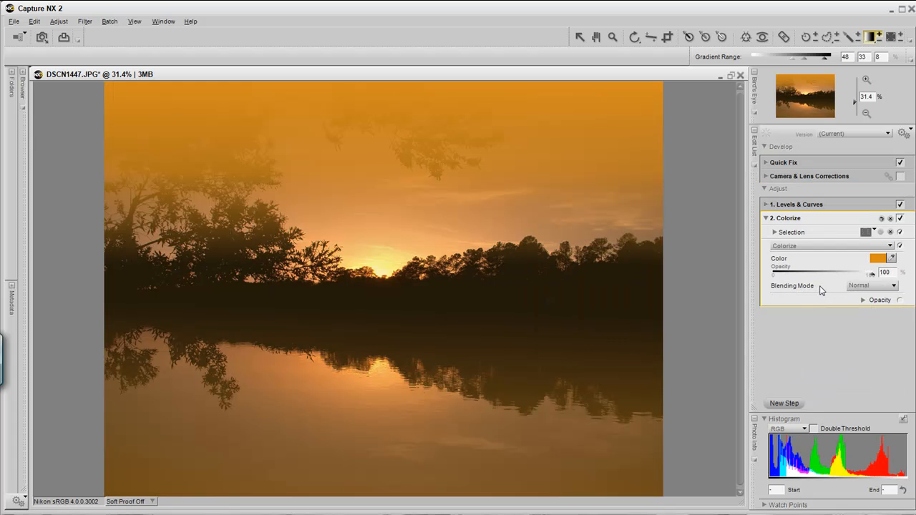
Step: Set the Colorize step's color to white using the color picker's swatches
{"action": "left_click", "coordinate": [878, 259]}
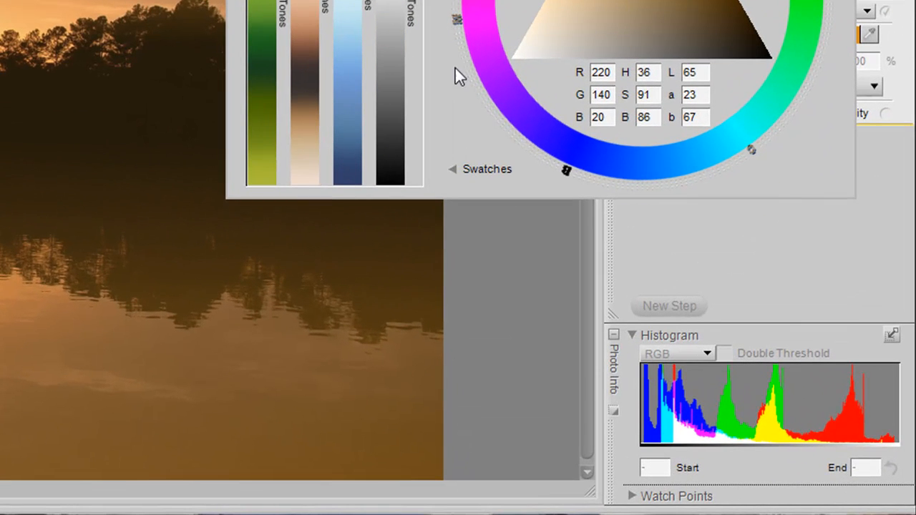
{"action": "left_click", "coordinate": [458, 172]}
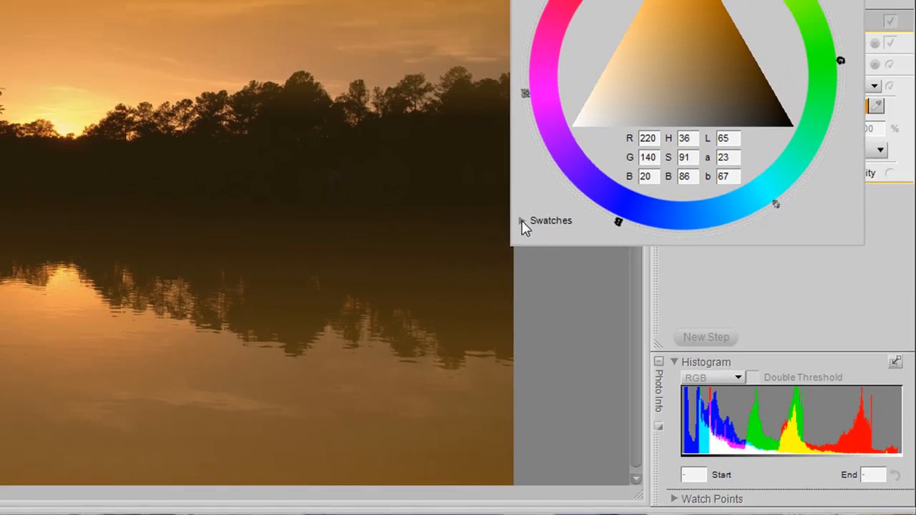
{"action": "left_click", "coordinate": [453, 169]}
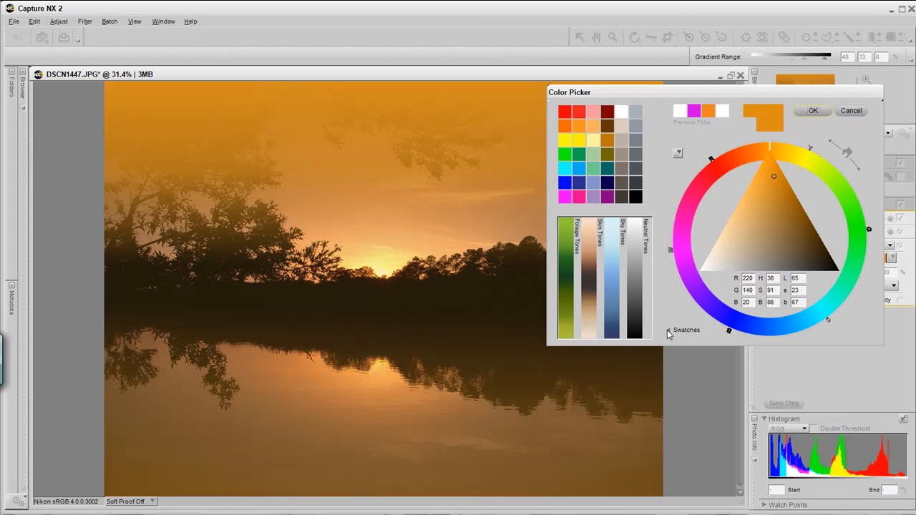
{"action": "left_click", "coordinate": [625, 112]}
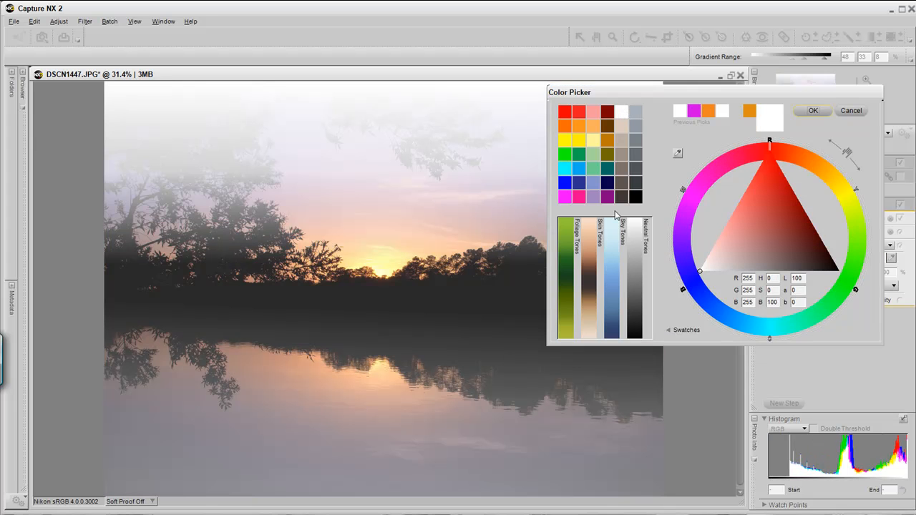
{"action": "left_click", "coordinate": [813, 111]}
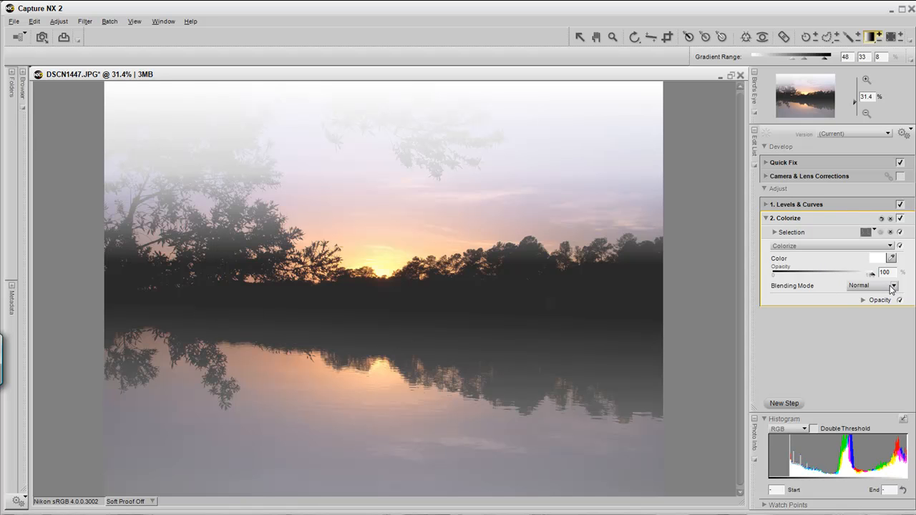
Step: Set the Colorize blending mode to Overlay and toggle the step off and on to check its effect
{"action": "left_click", "coordinate": [892, 286]}
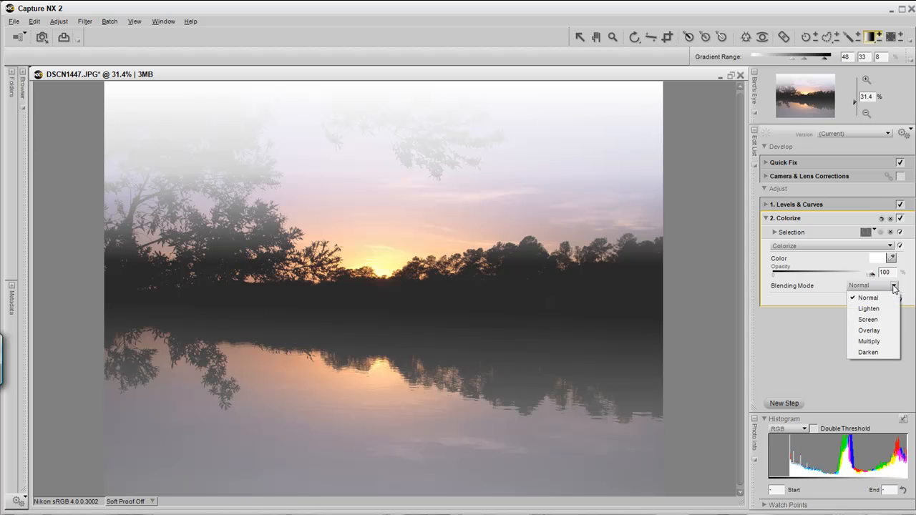
{"action": "left_click", "coordinate": [877, 330]}
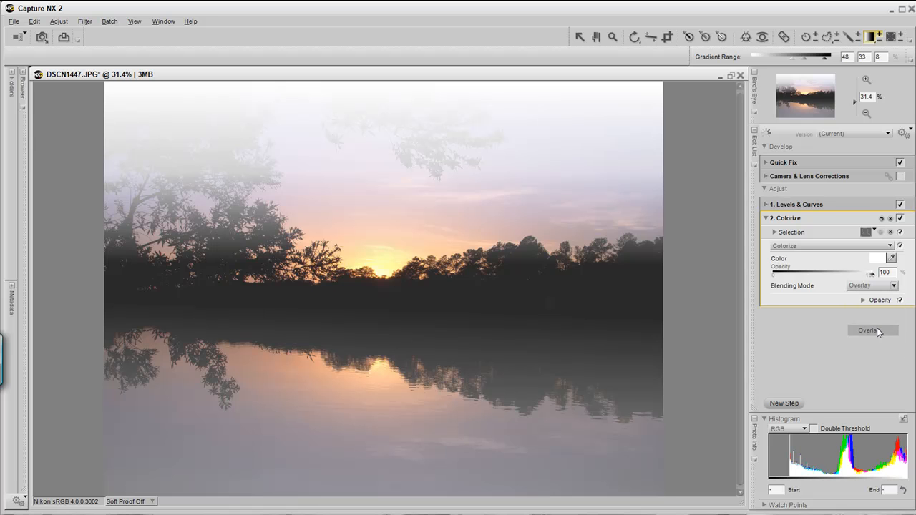
{"action": "left_click", "coordinate": [900, 218]}
{"action": "left_click", "coordinate": [901, 218]}
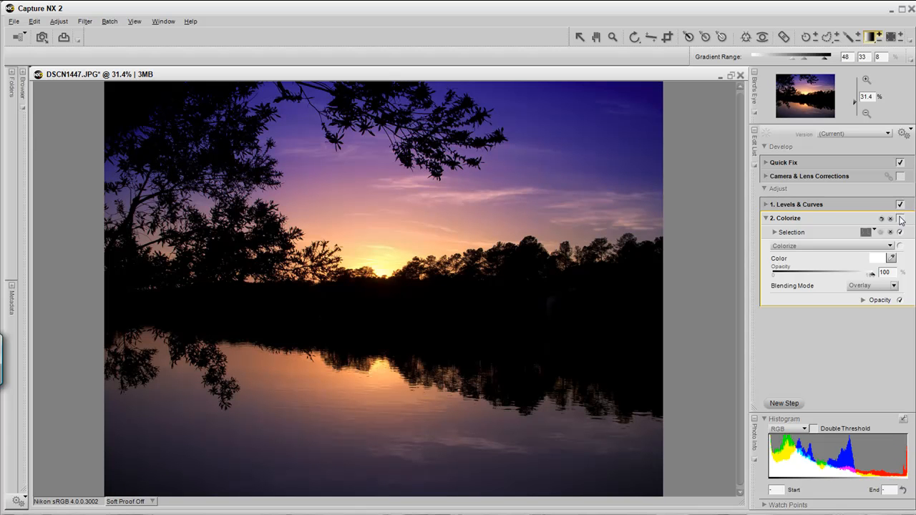
{"action": "left_click", "coordinate": [900, 218]}
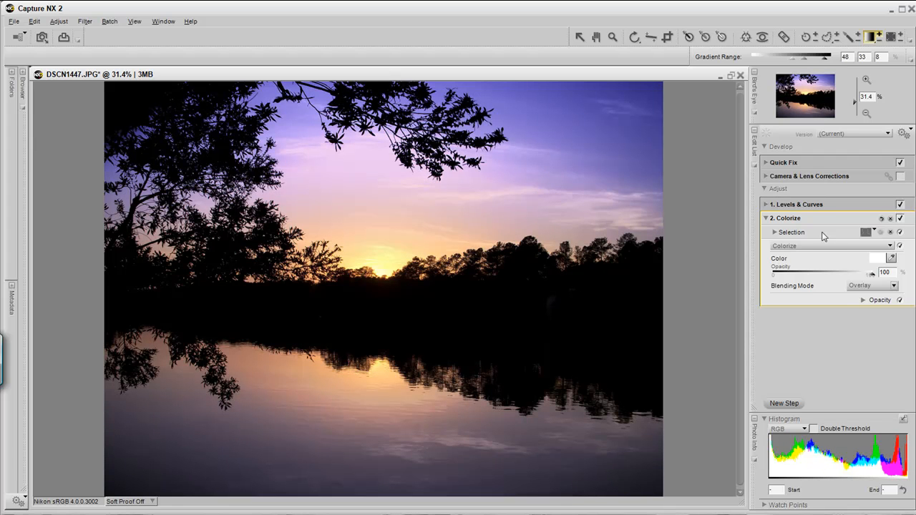
Step: Collapse the Colorize step and compare the edited photo side by side with the original
{"action": "left_click", "coordinate": [766, 218]}
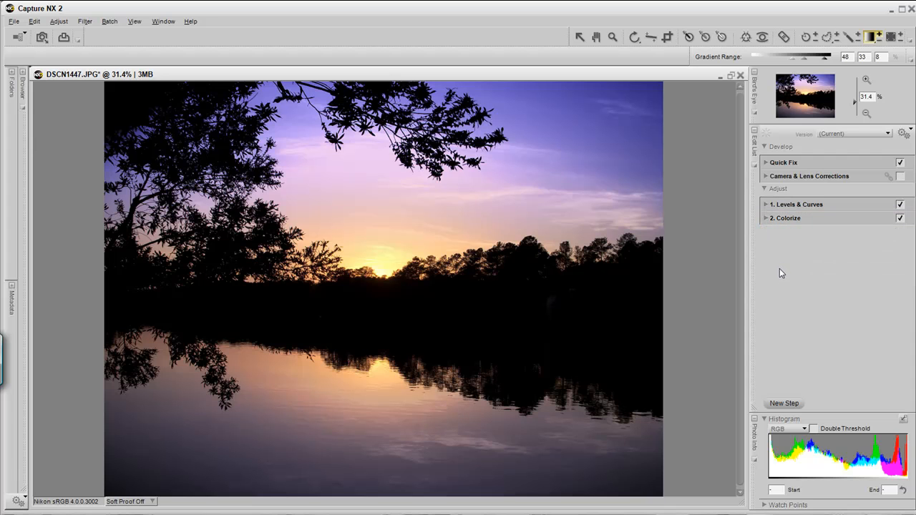
{"action": "left_click", "coordinate": [133, 23]}
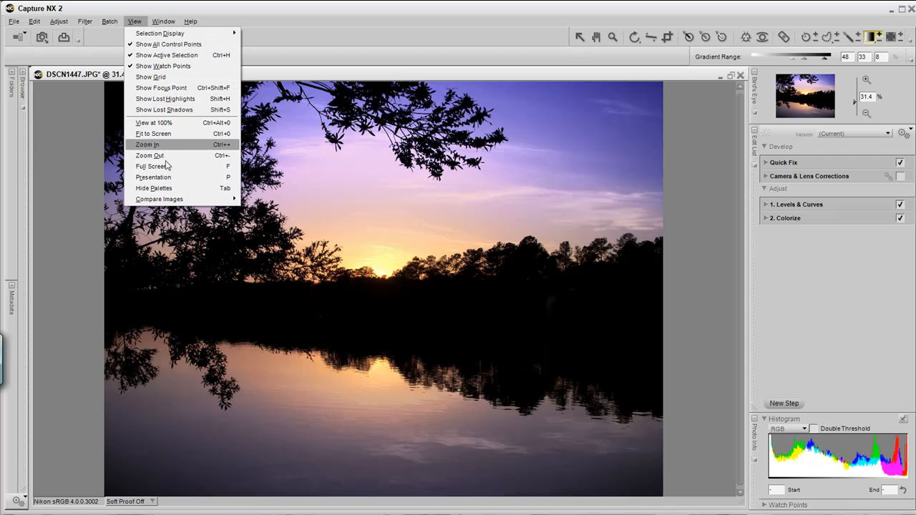
{"action": "mouse_move", "coordinate": [183, 202]}
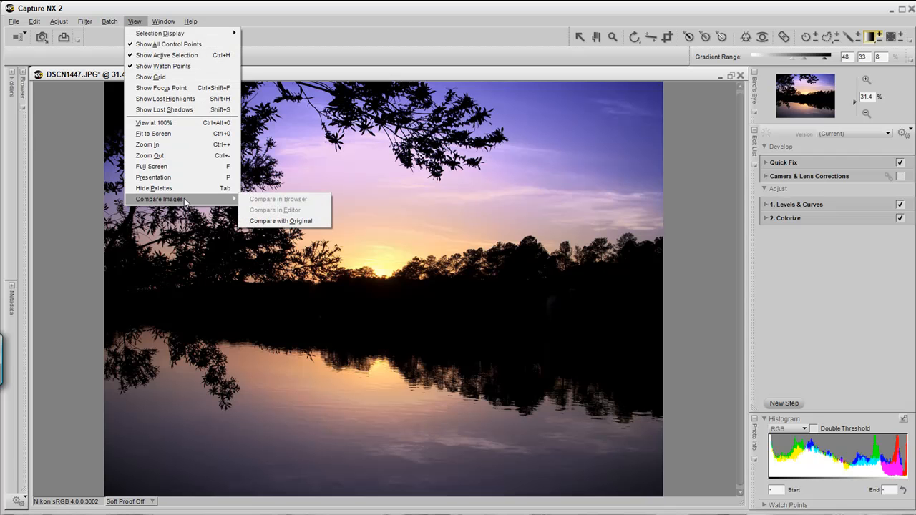
{"action": "left_click", "coordinate": [279, 220]}
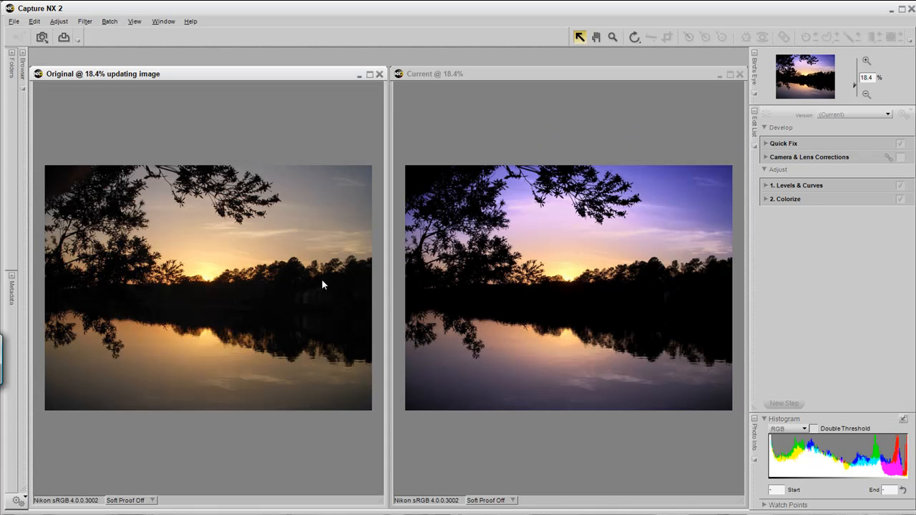